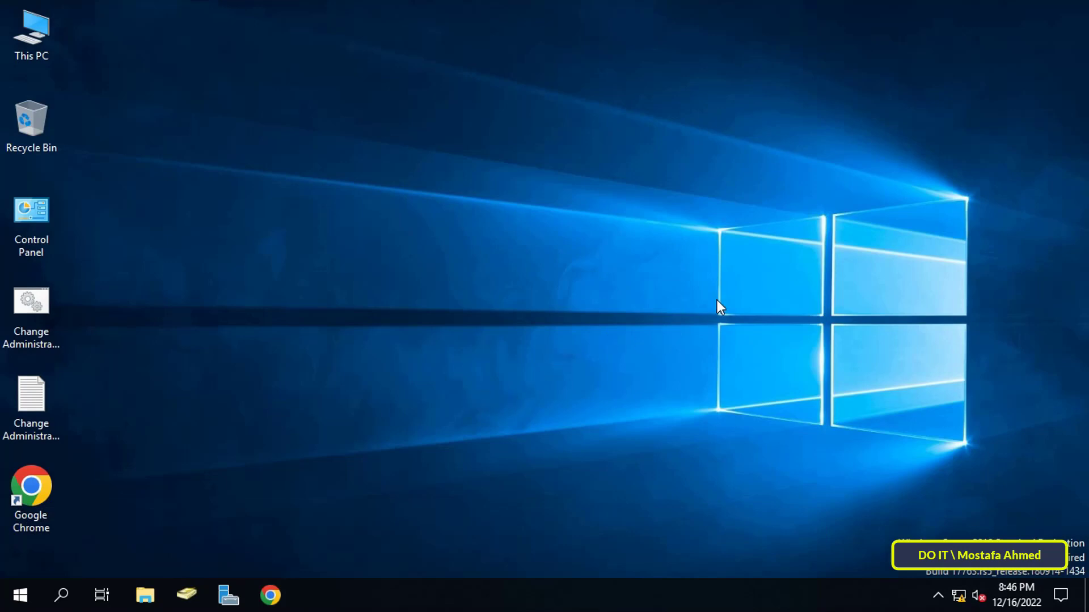
- Launch Server Manager from the Windows Server taskbar
left_click(222, 595)
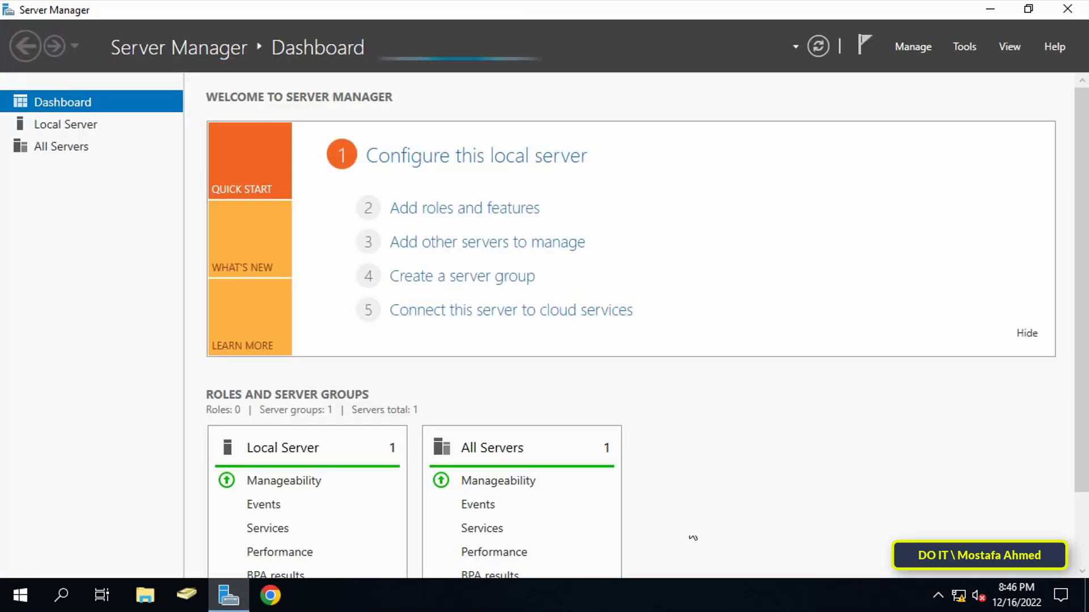
- Open the Group Policy Management console from Server Manager's Tools menu
left_click(964, 47)
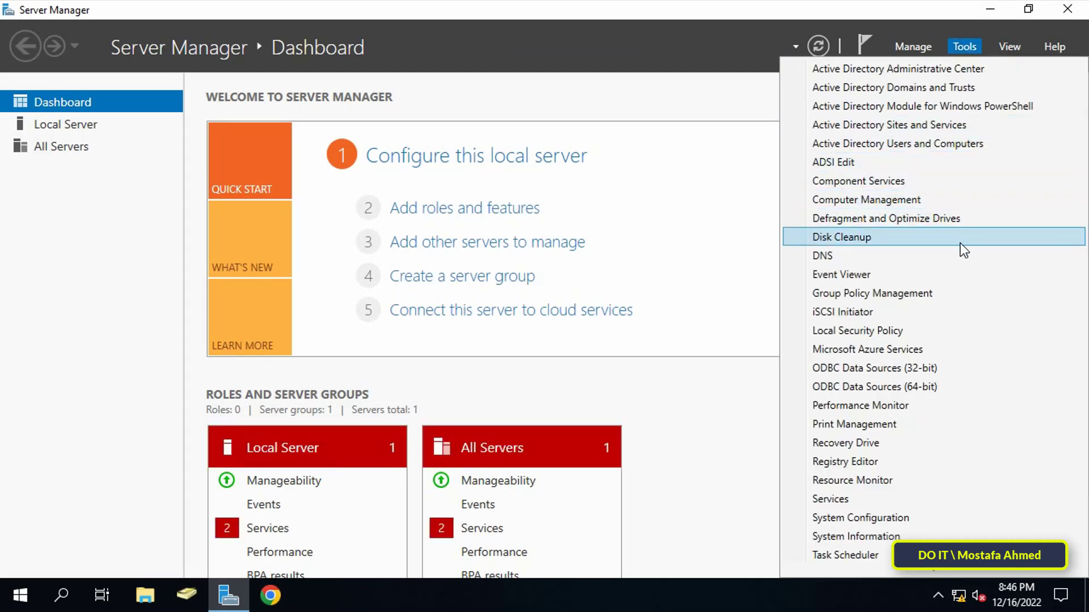
left_click(984, 299)
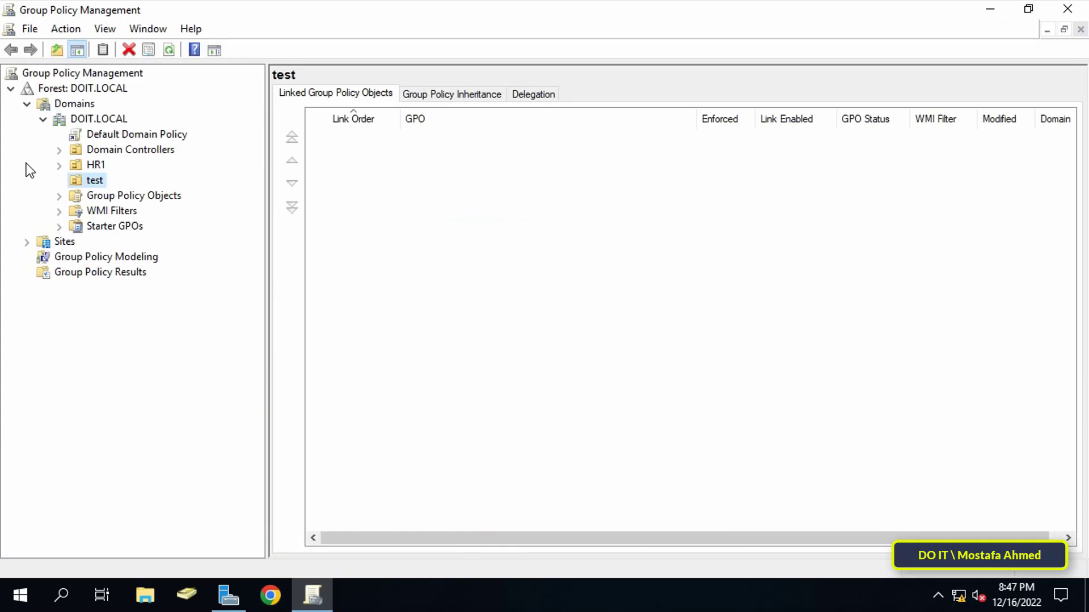
- Create a GPO named 'Show Hidden Files and Folder' under DOIT.LOCAL's Group Policy Objects
left_click(75, 119)
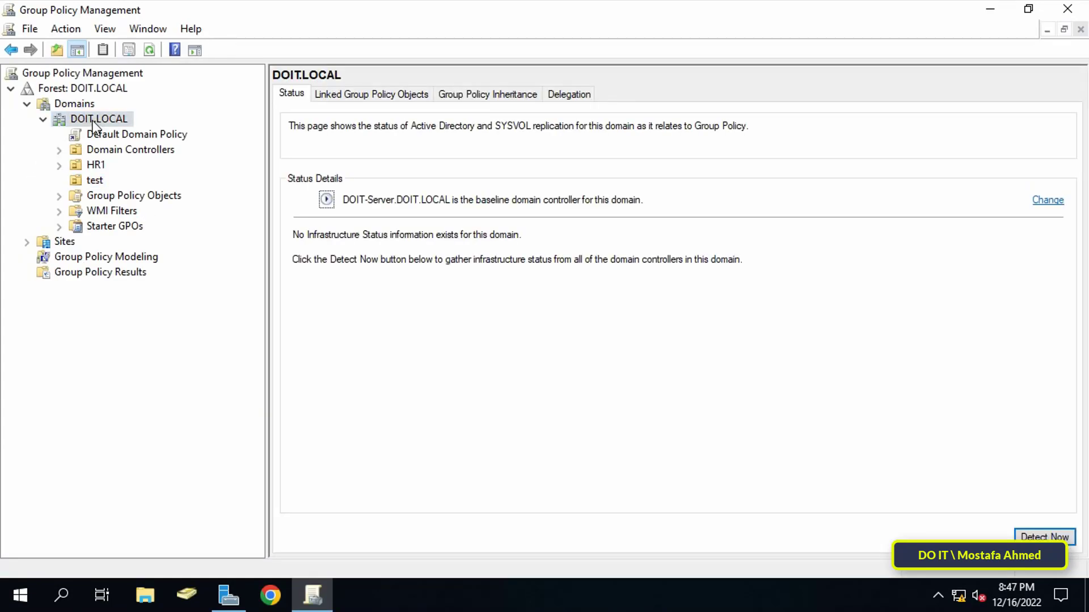
left_click(130, 195)
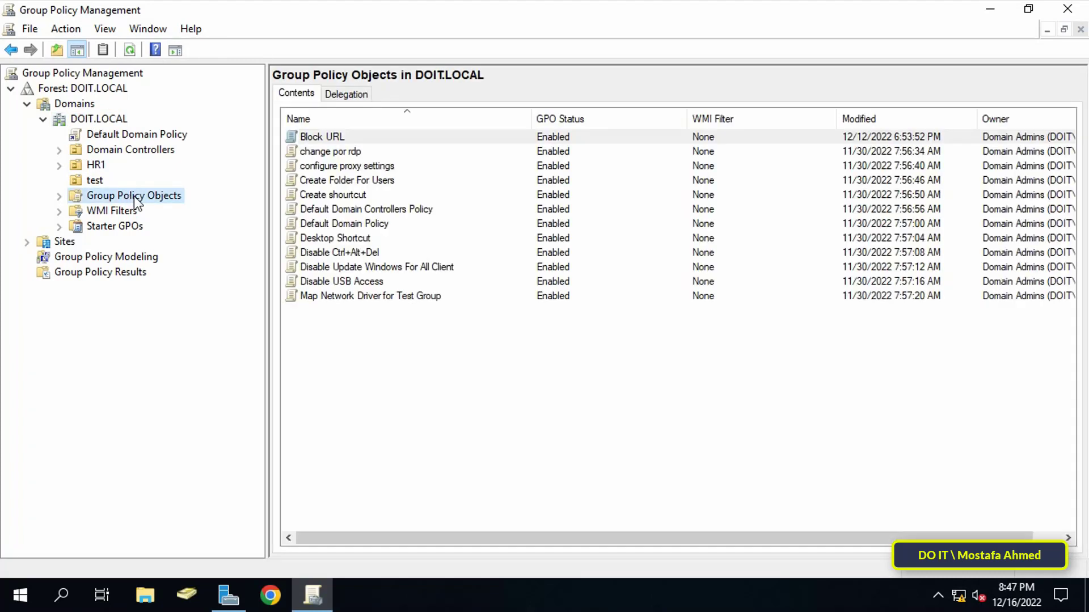
right_click(387, 377)
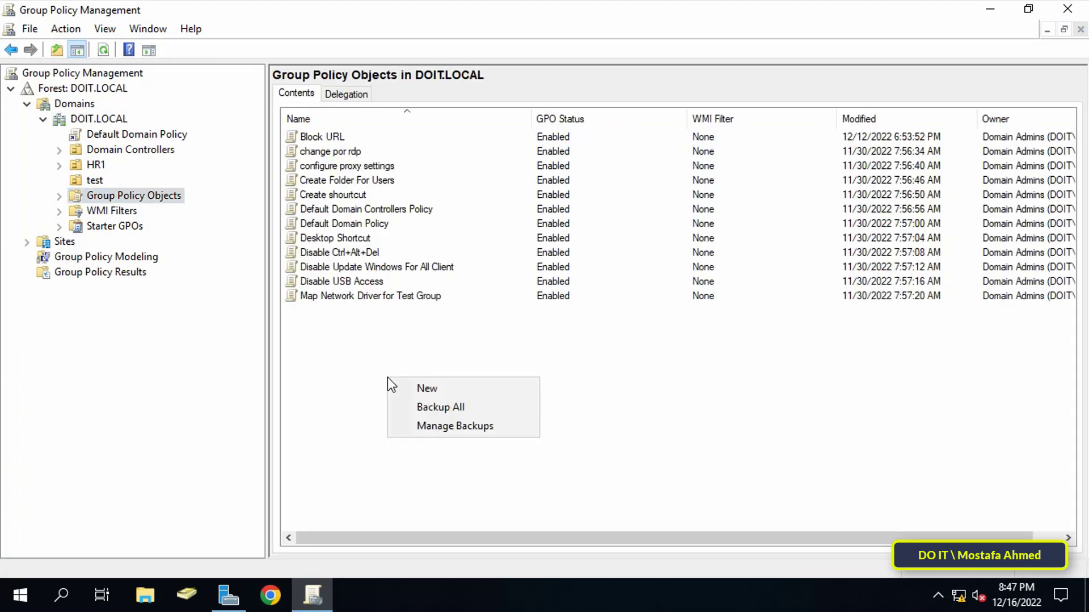
left_click(443, 392)
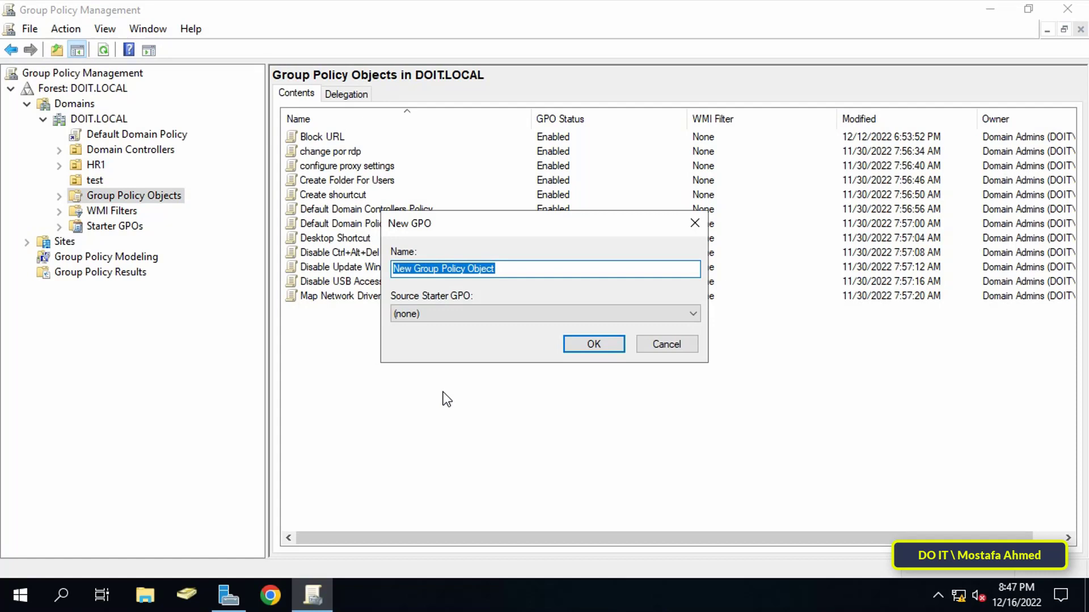
type("Show Hidden Files and Folder")
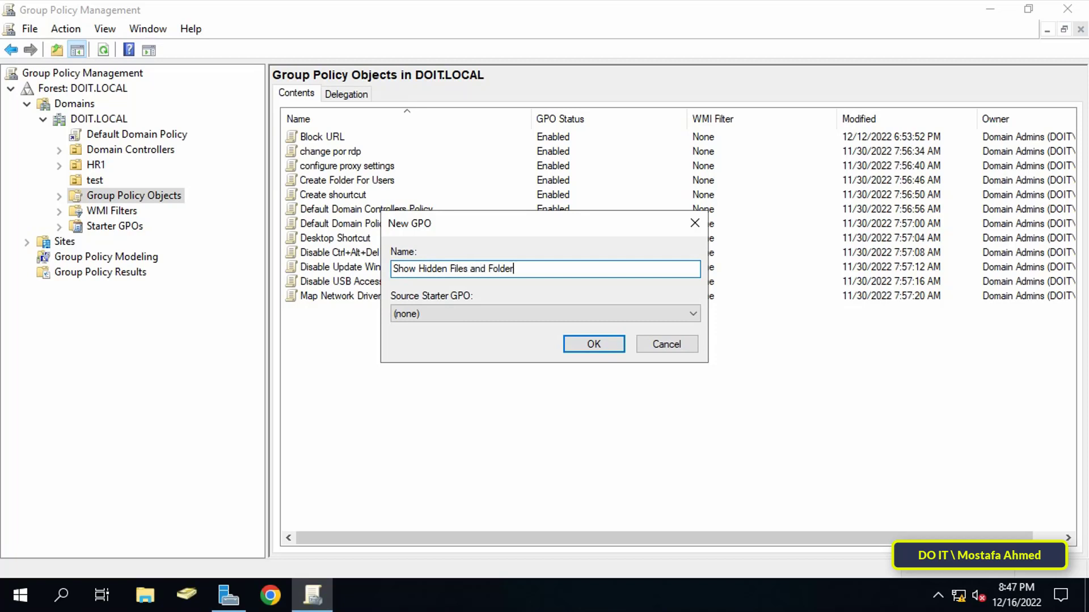
left_click(590, 347)
left_click(381, 313)
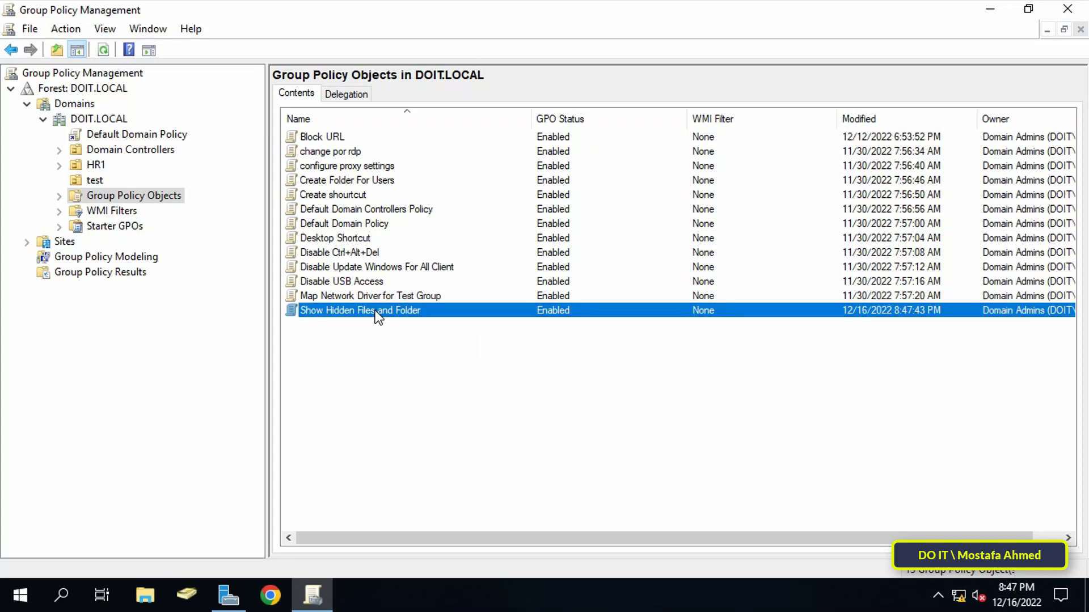
- Open the new GPO in a maximized Group Policy Management Editor with a wider tree pane
right_click(377, 312)
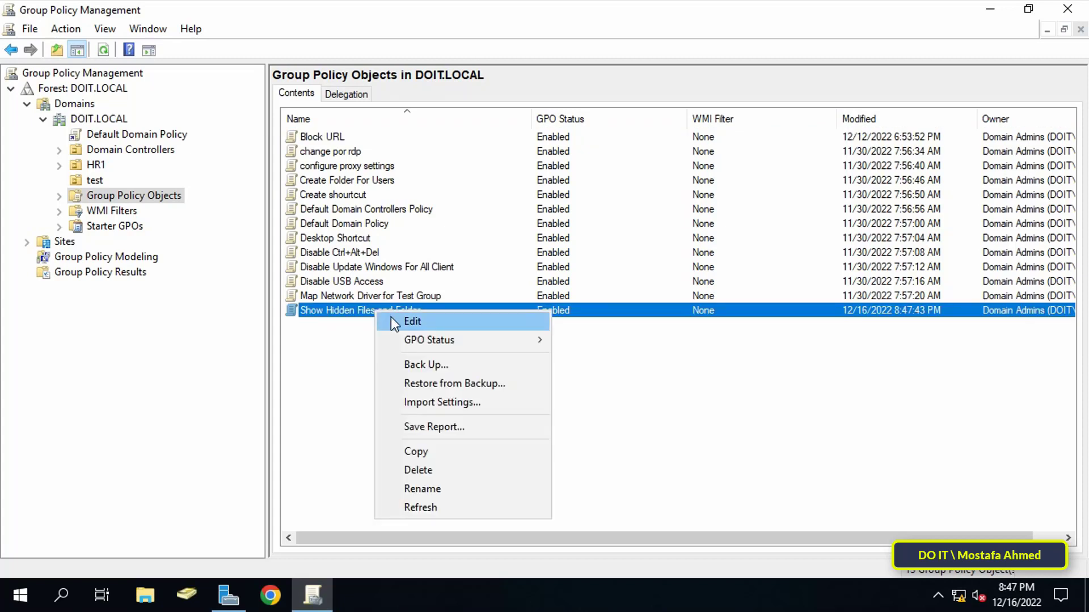
left_click(466, 330)
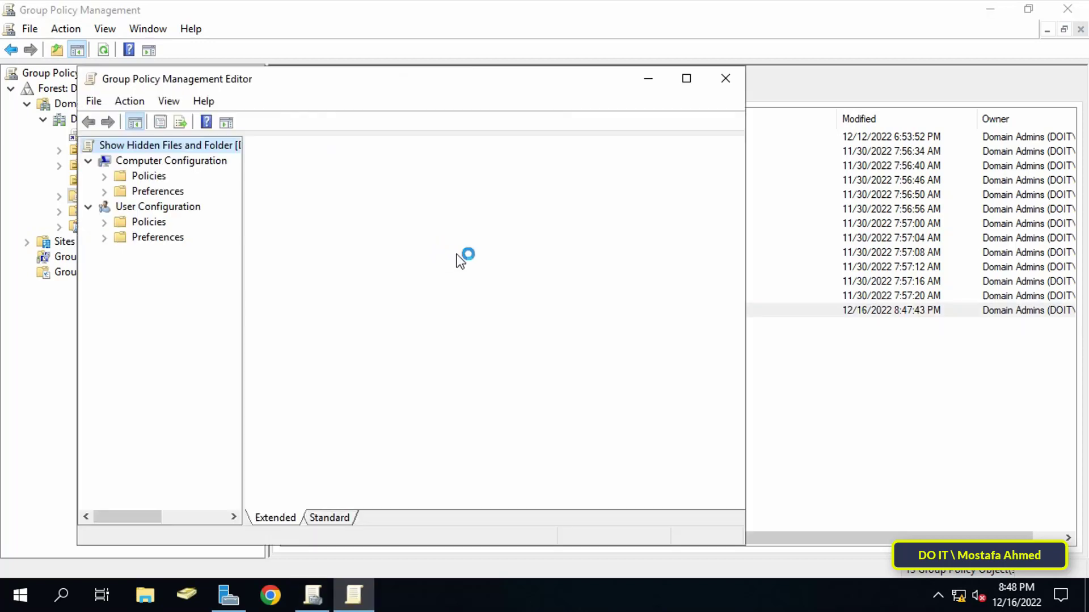
left_click_drag(278, 251, 286, 250)
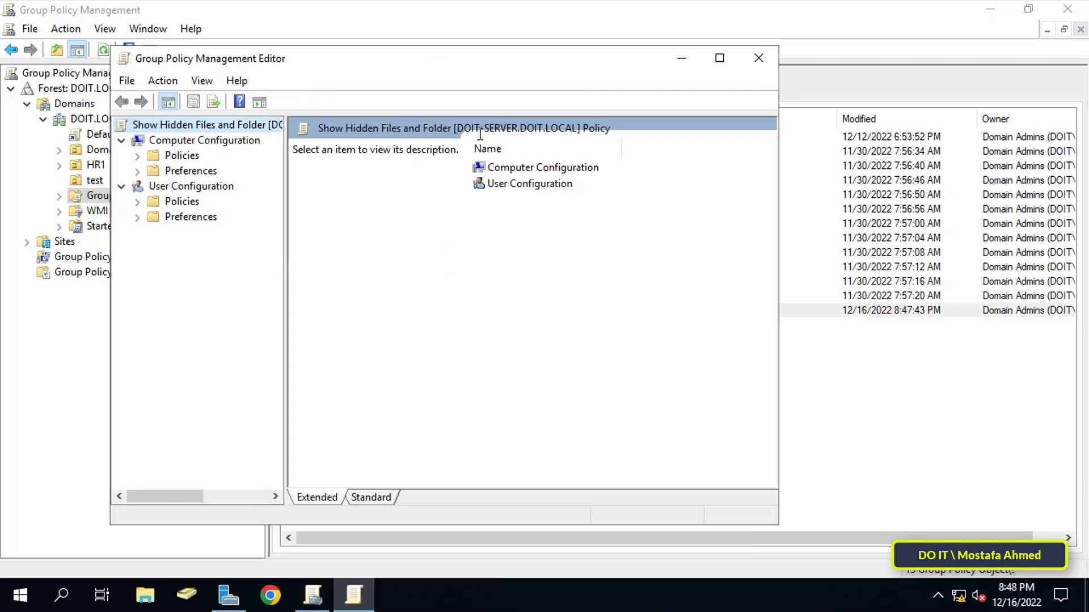
left_click(719, 58)
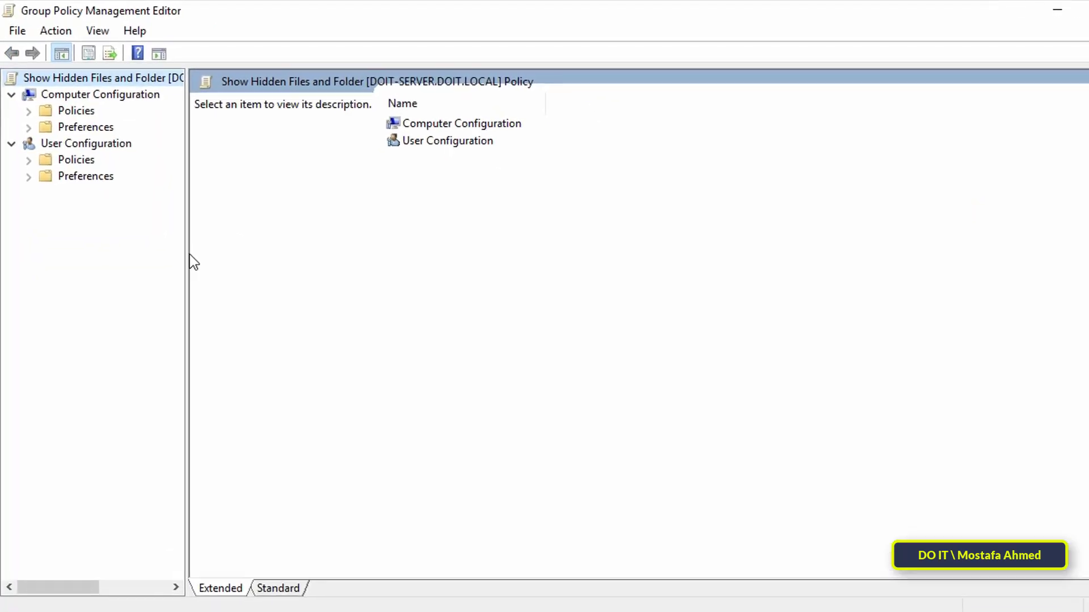
left_click_drag(174, 243, 210, 240)
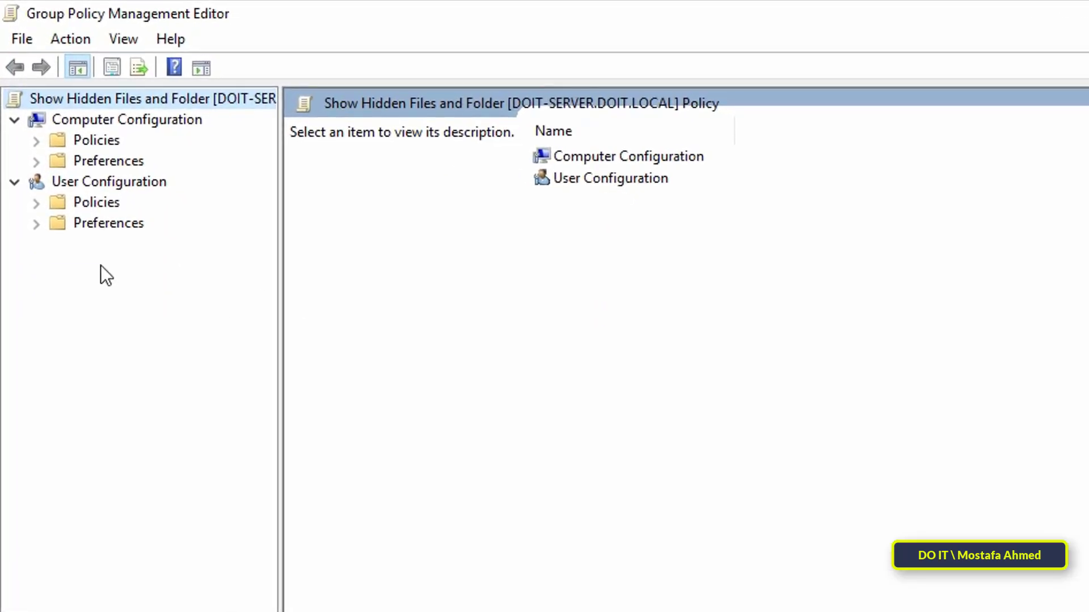
- Navigate to User Configuration > Preferences > Control Panel Settings > Folder Options
left_click(77, 180)
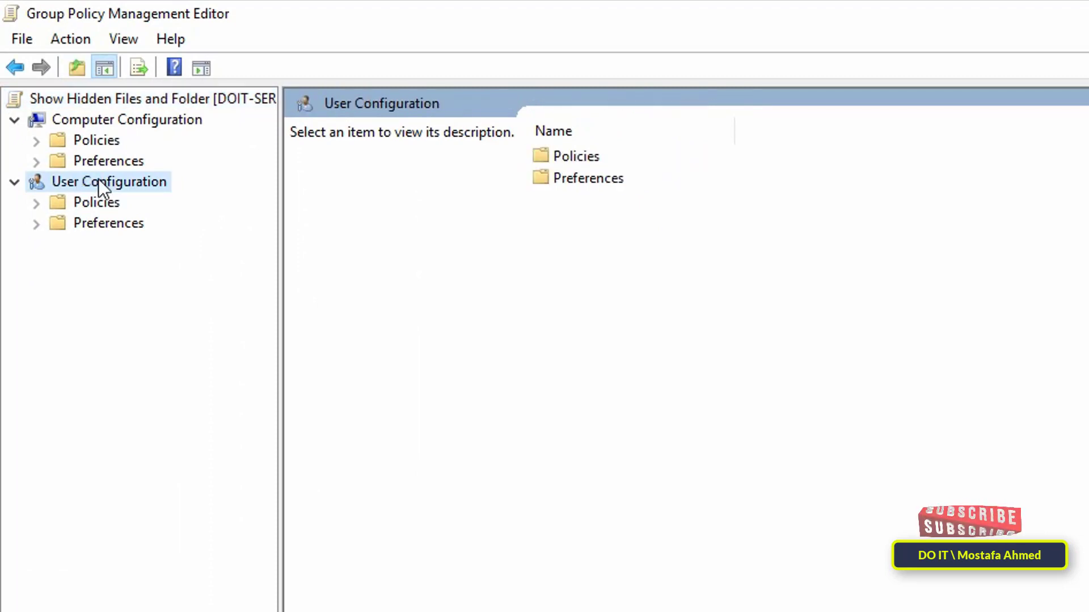
left_click(36, 224)
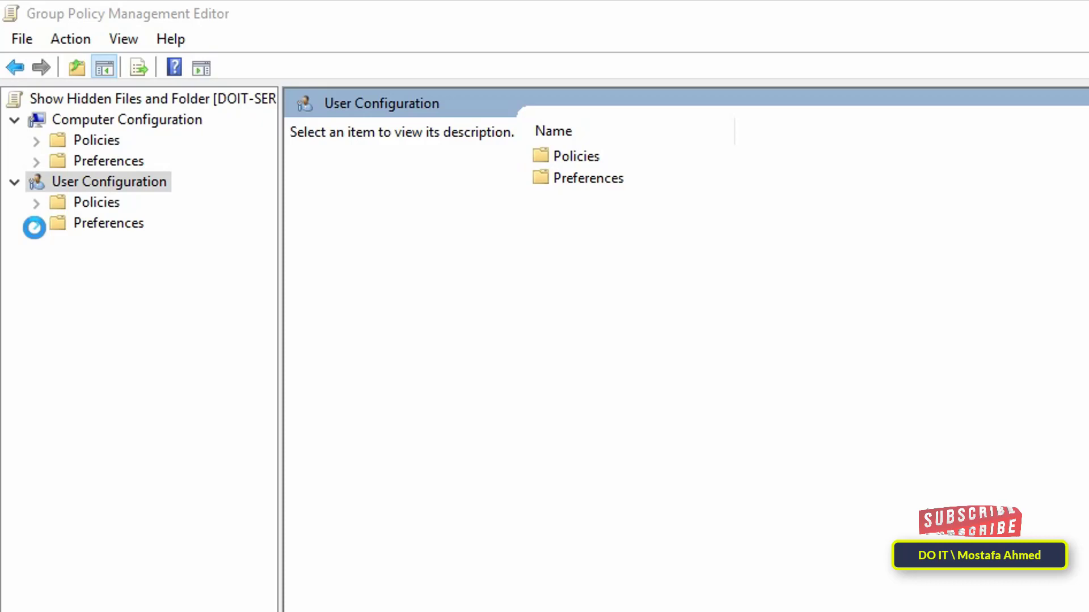
left_click(84, 222)
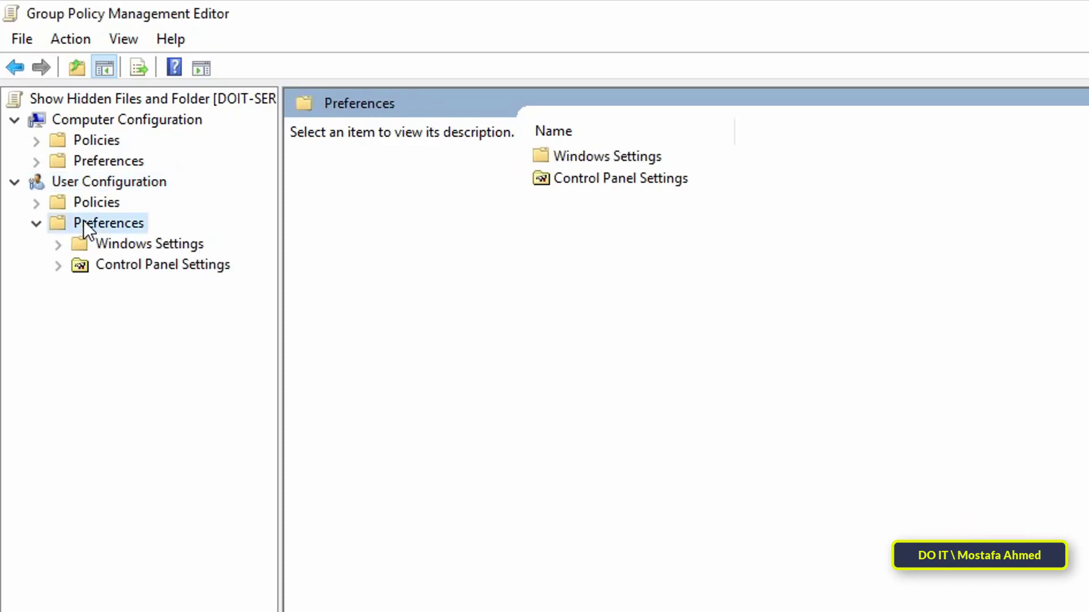
left_click(115, 265)
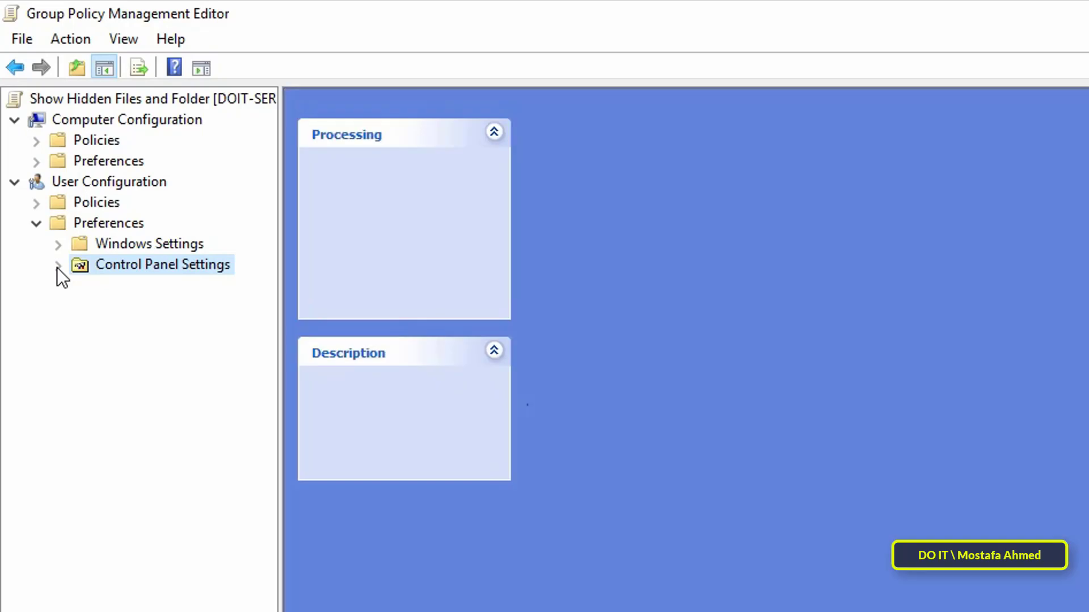
left_click(57, 265)
left_click(142, 327)
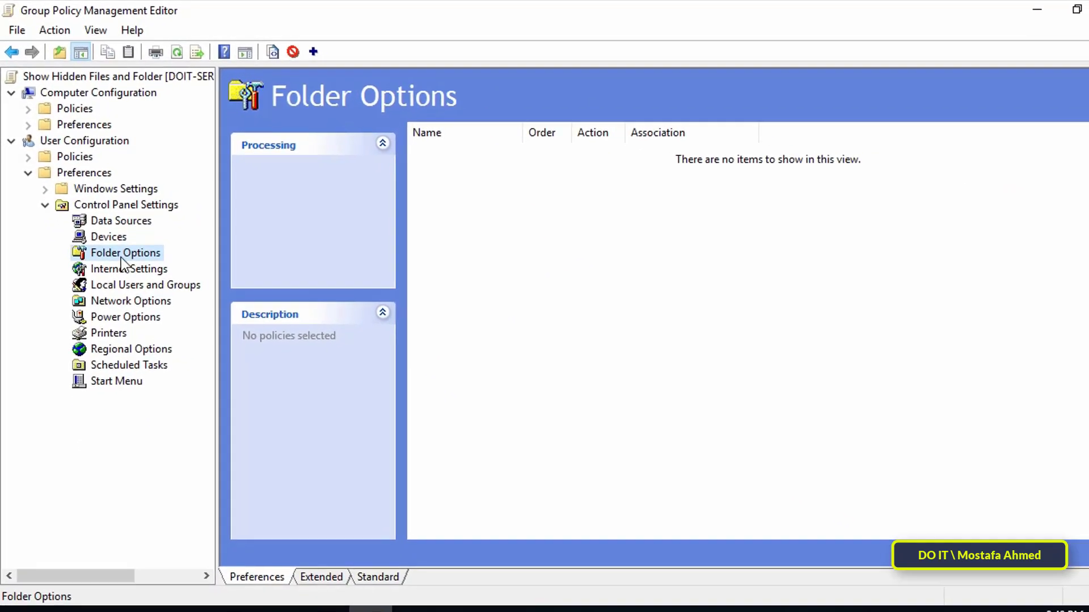
- Add a Vista-and-later Folder Options item showing hidden files and unhiding protected system files
right_click(590, 253)
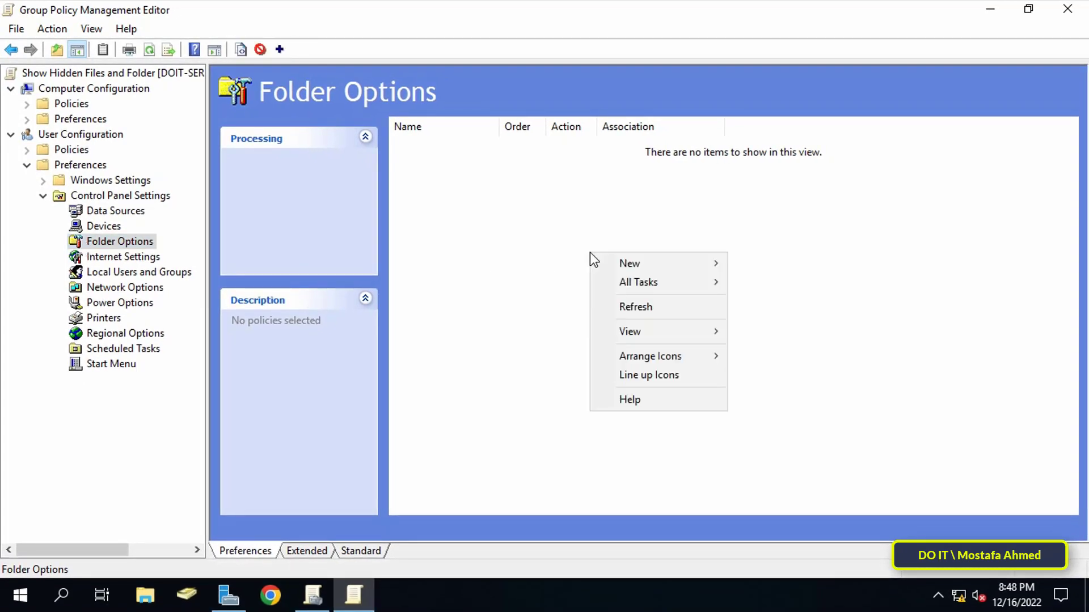
mouse_move(642, 263)
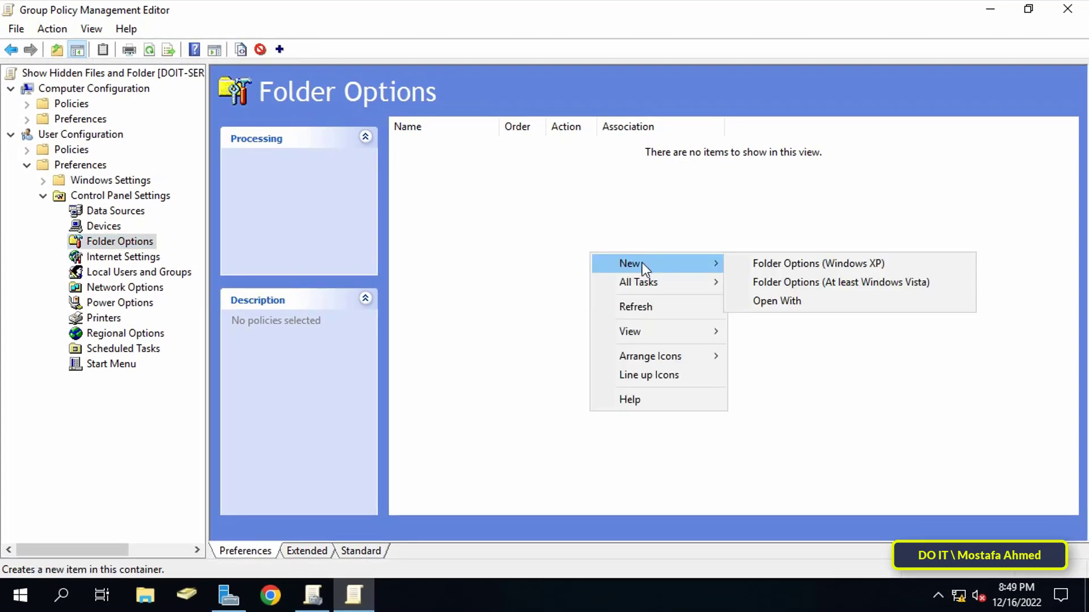
left_click(765, 281)
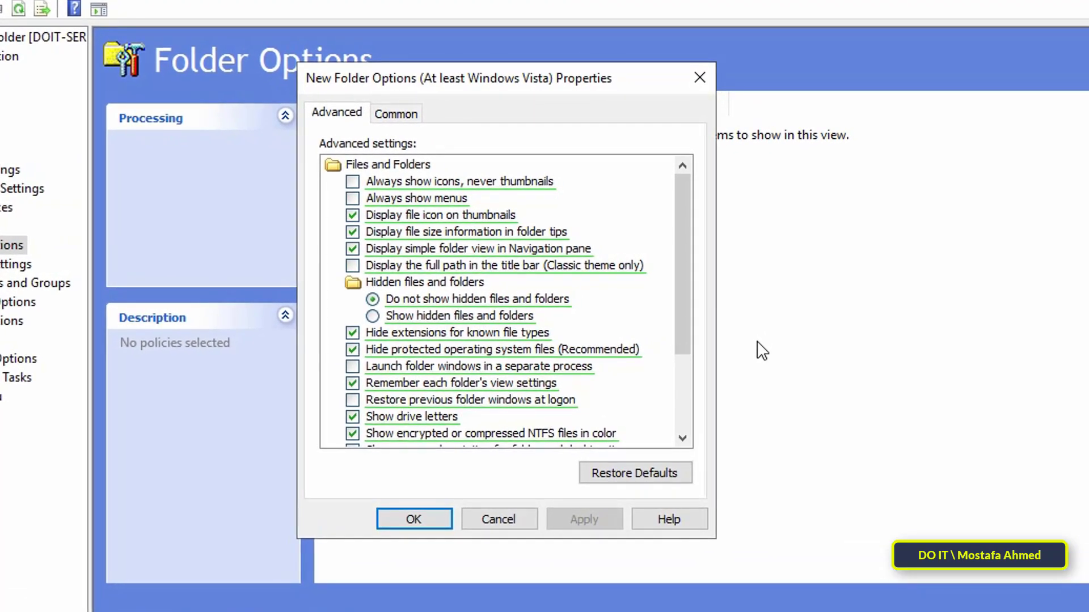
left_click(489, 317)
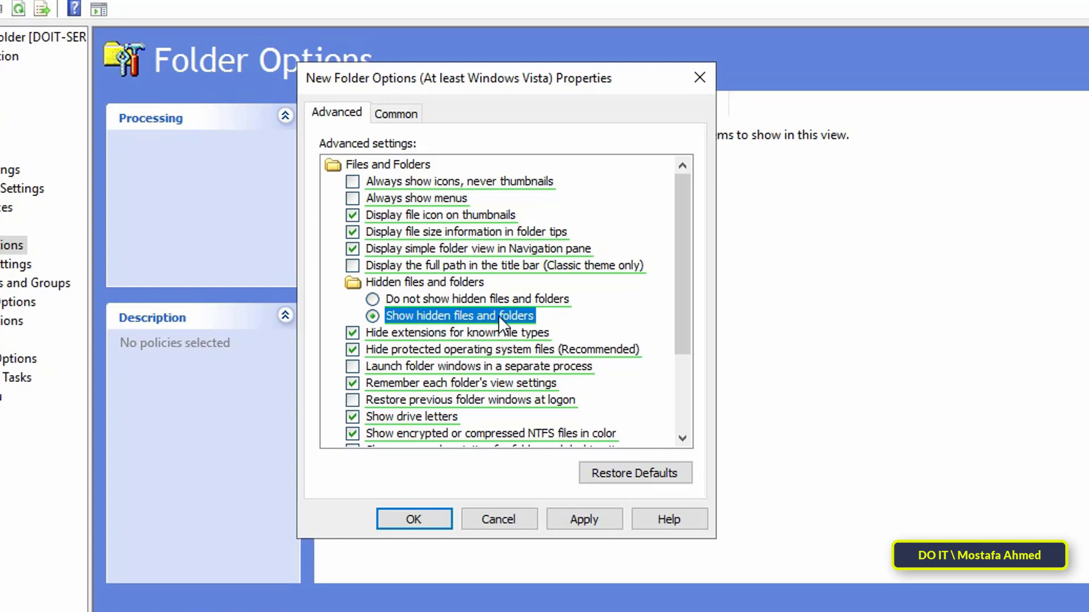
left_click(353, 350)
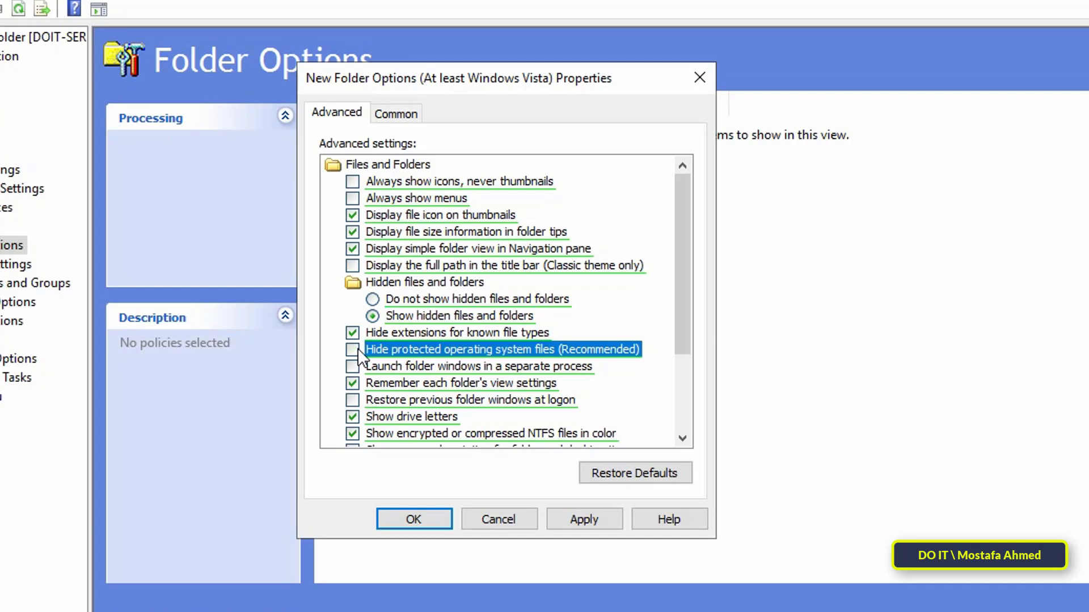
left_click(586, 518)
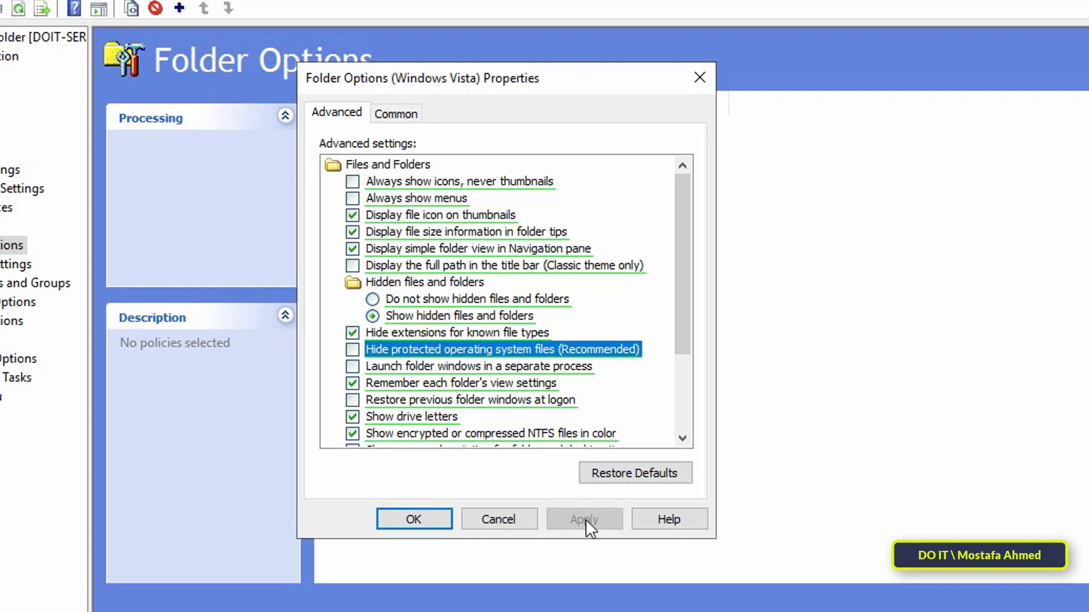
left_click(434, 520)
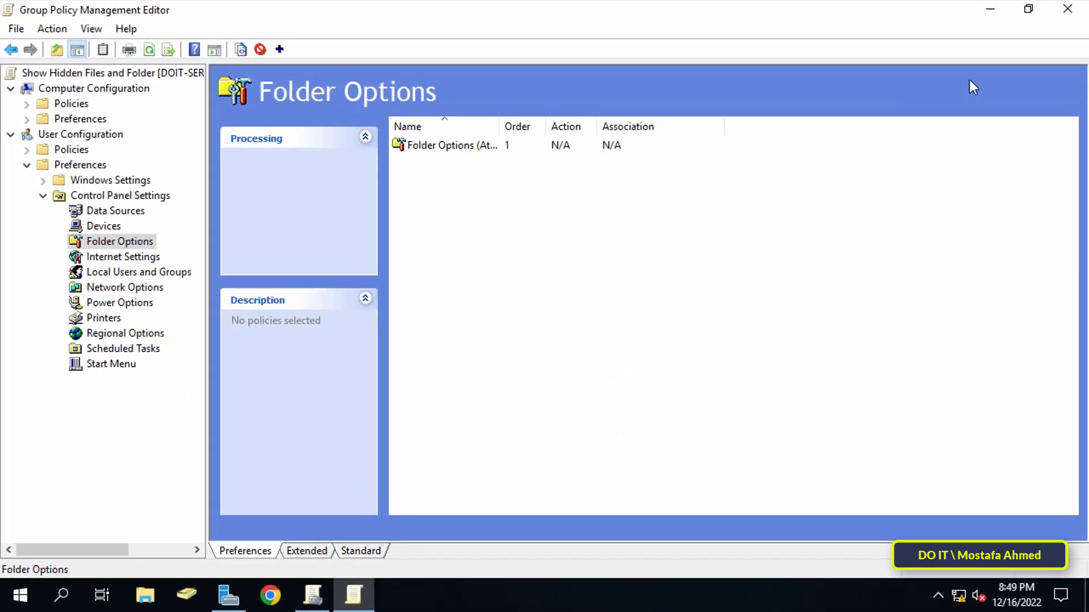
- Close the editor and link 'Show Hidden Files and Folder' to the test OU, reviewing its scope
left_click(1068, 9)
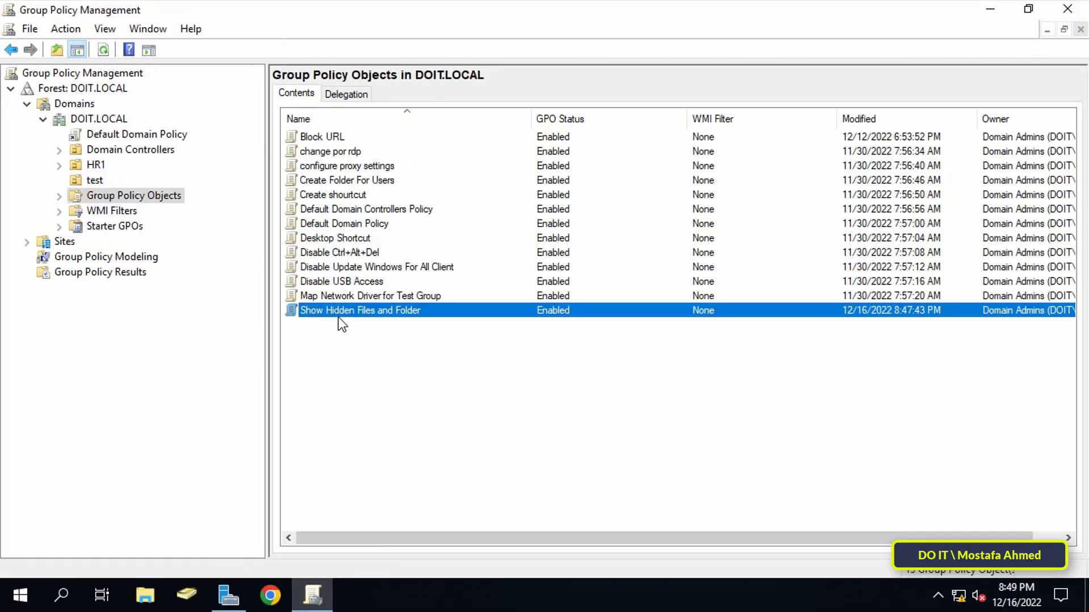
left_click(92, 181)
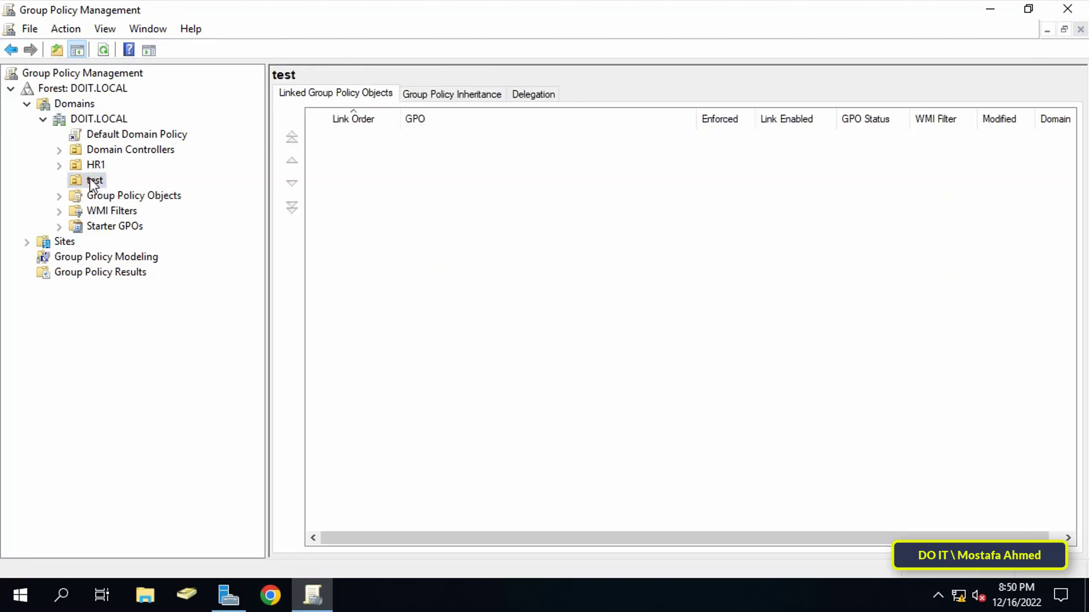
right_click(92, 182)
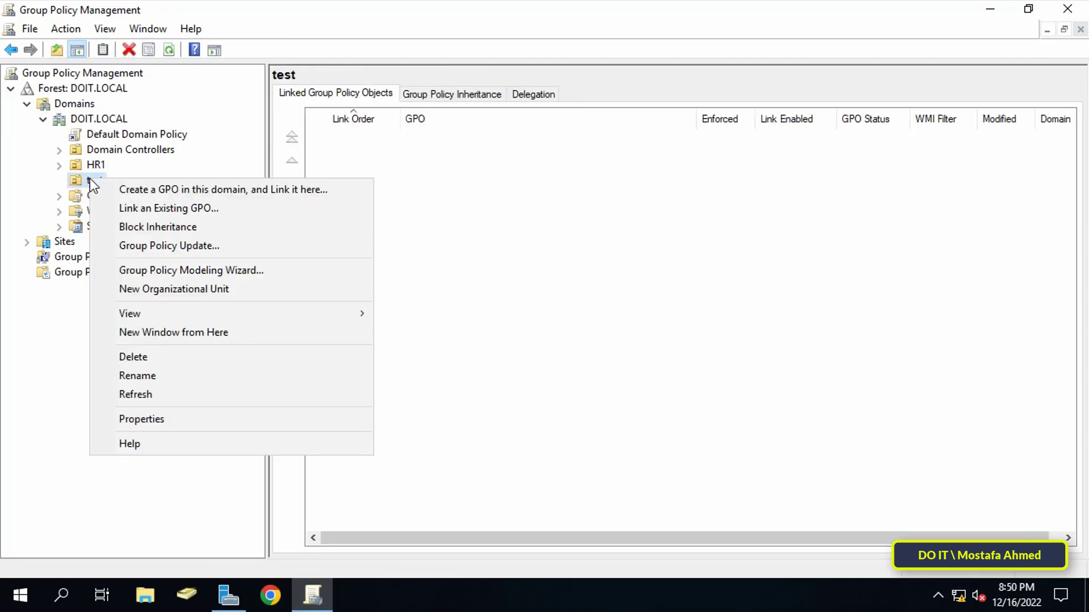
left_click(229, 211)
scroll(586, 314, "down", 2)
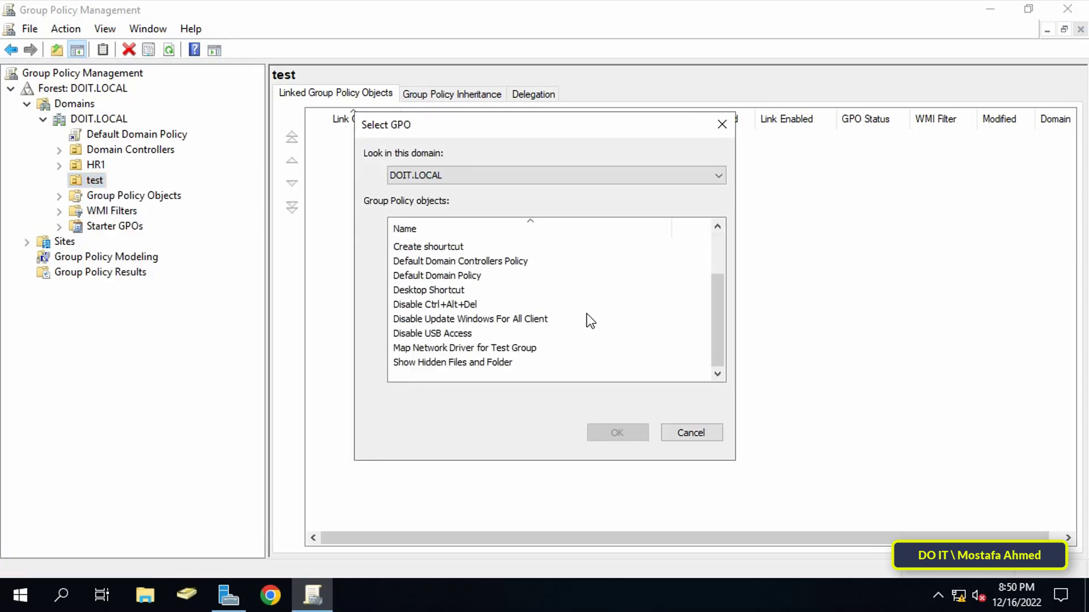
left_click(486, 364)
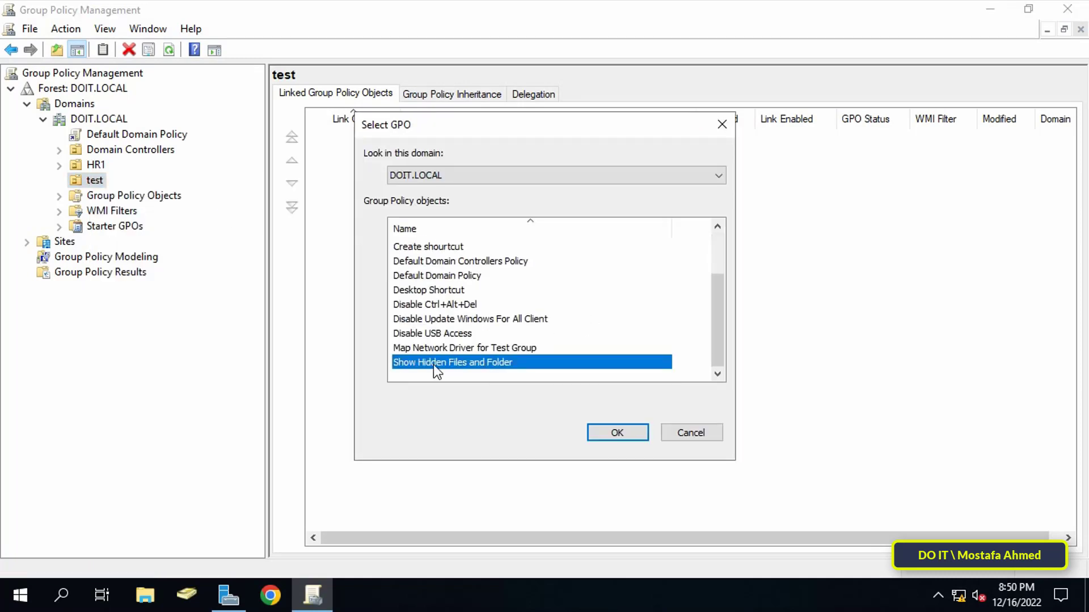
left_click(602, 433)
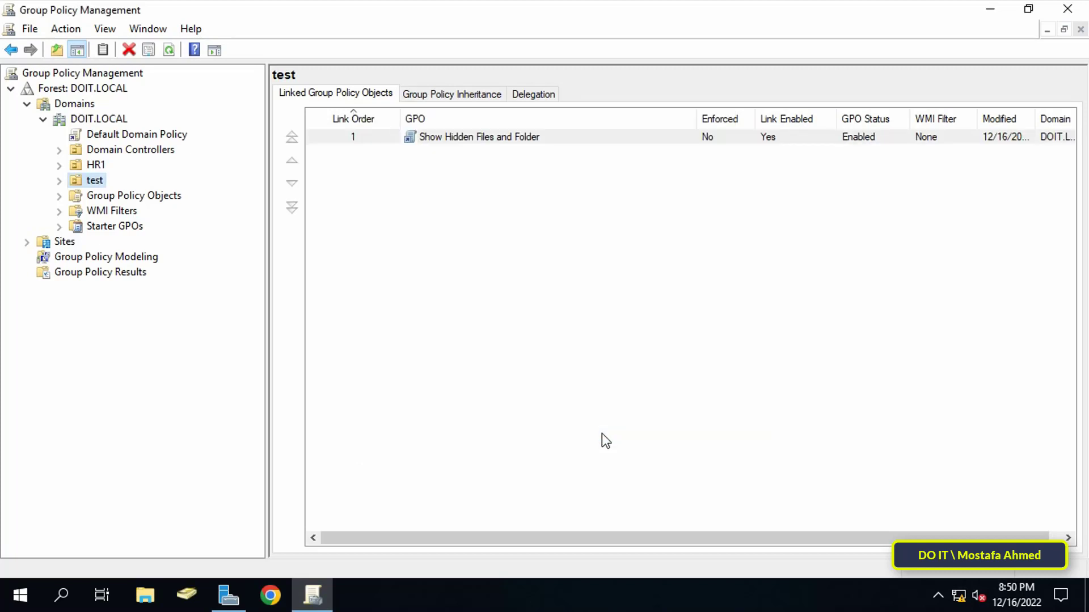
left_click(59, 181)
left_click(108, 197)
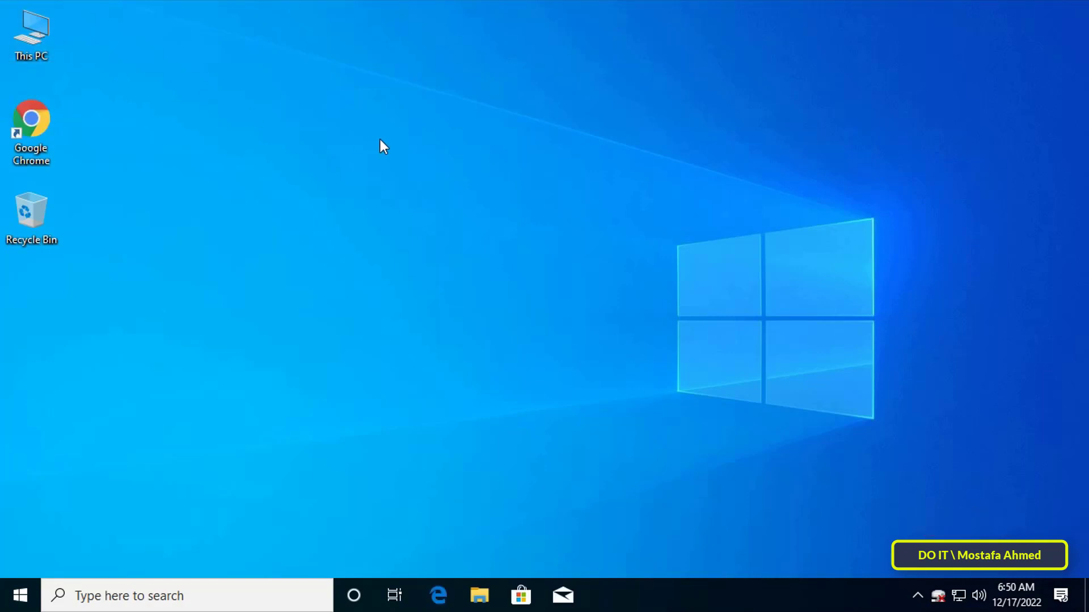
- On the Windows 10 client, check This PC's Folder Options: hidden items still not shown
key("super+e")
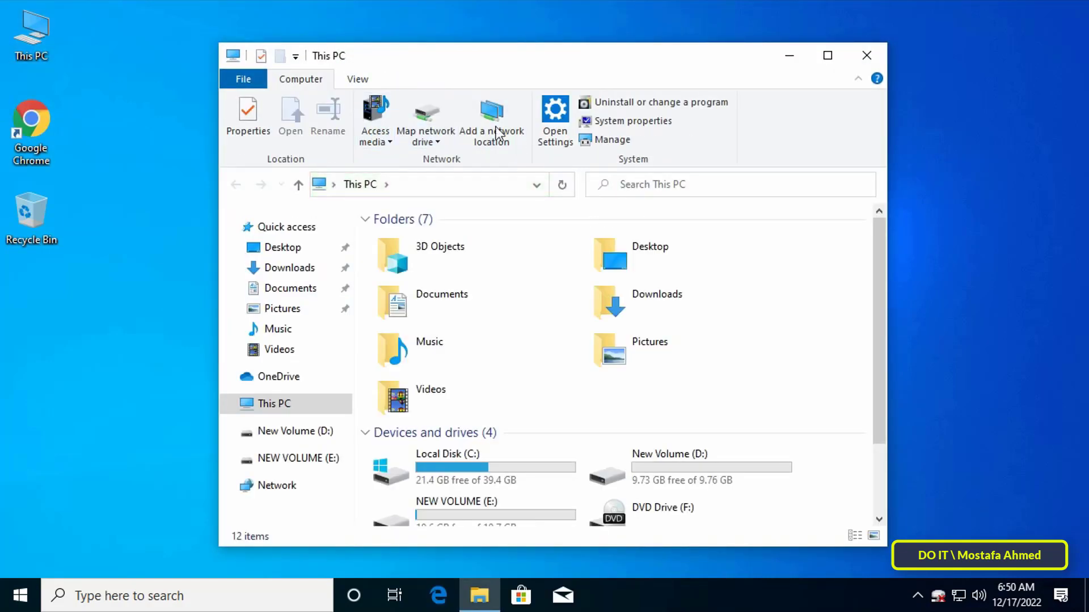
left_click(358, 79)
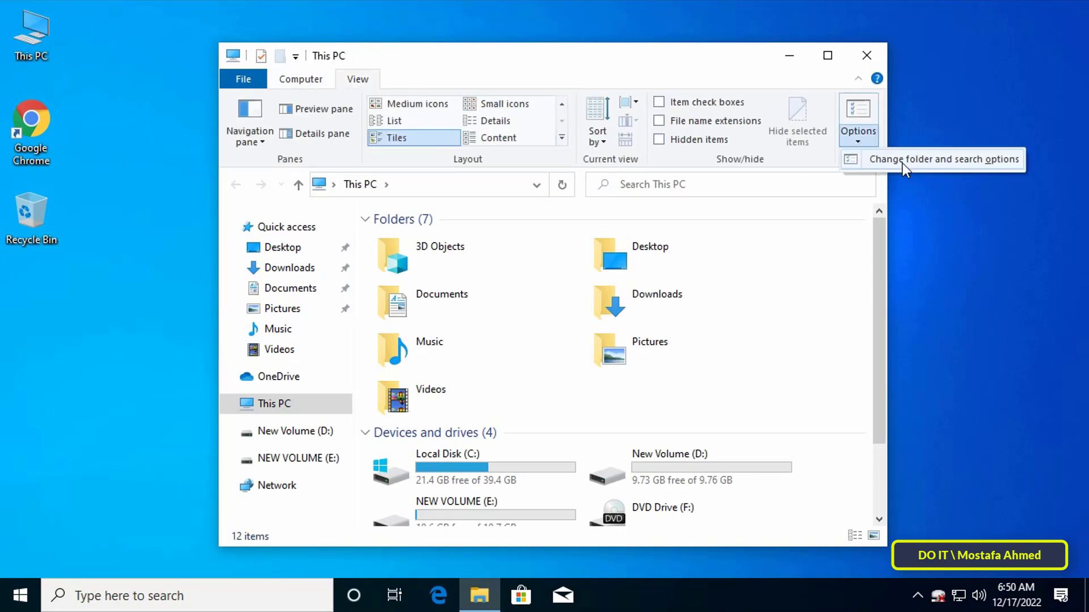
left_click(858, 139)
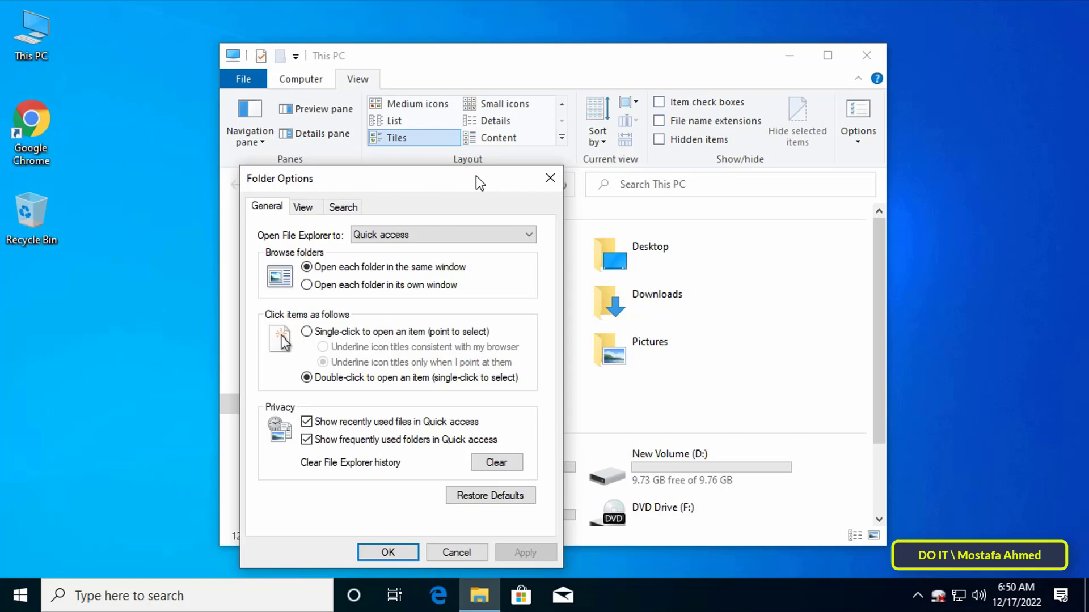
left_click_drag(475, 177, 622, 104)
left_click(450, 133)
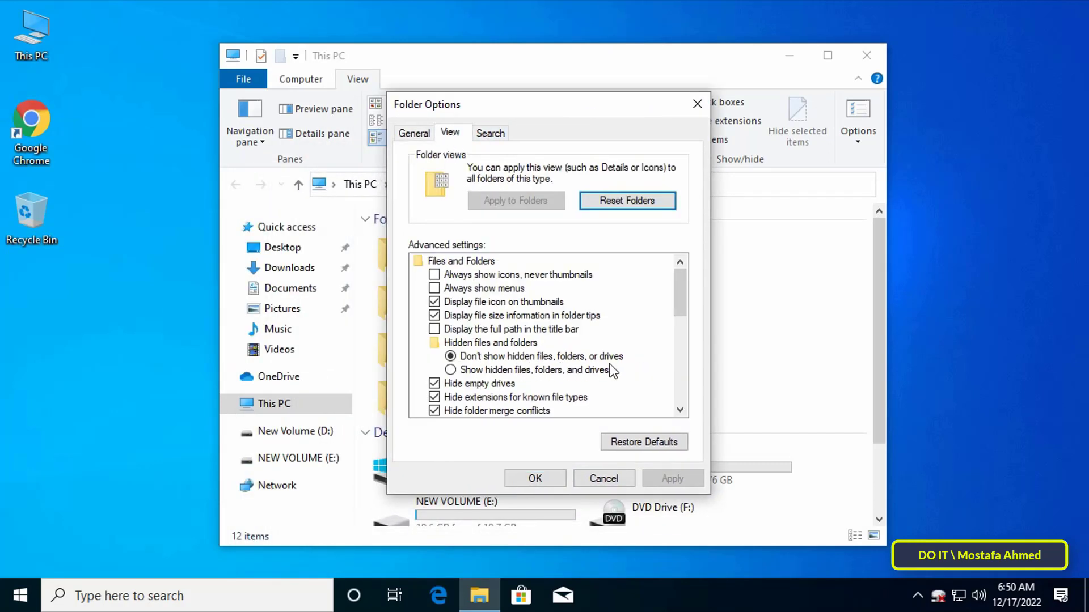
left_click(613, 478)
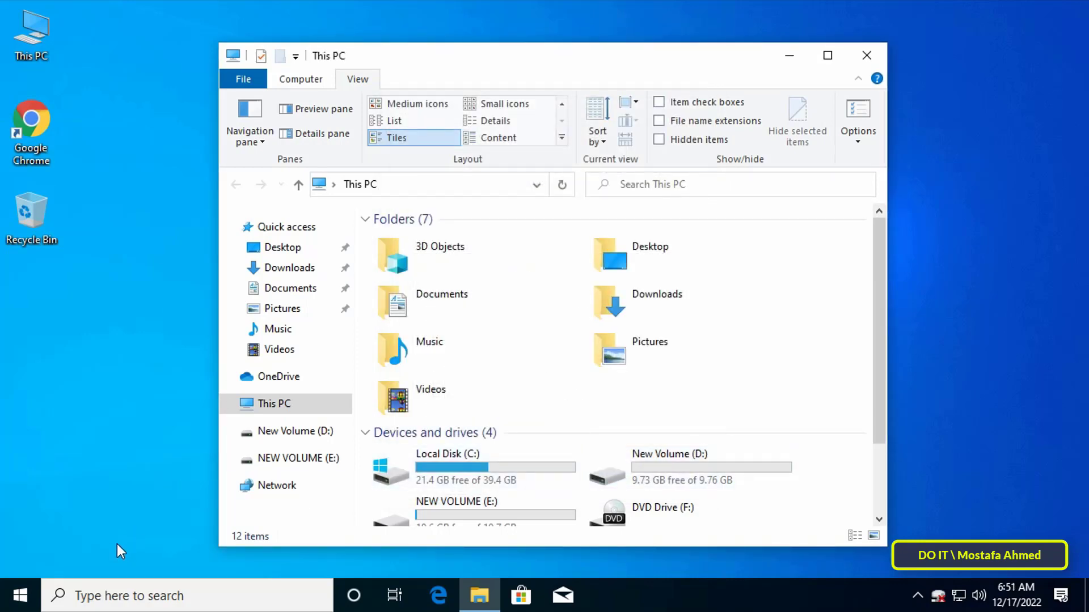
- Run gpupdate /force in a Command Prompt on the client
key("super+r")
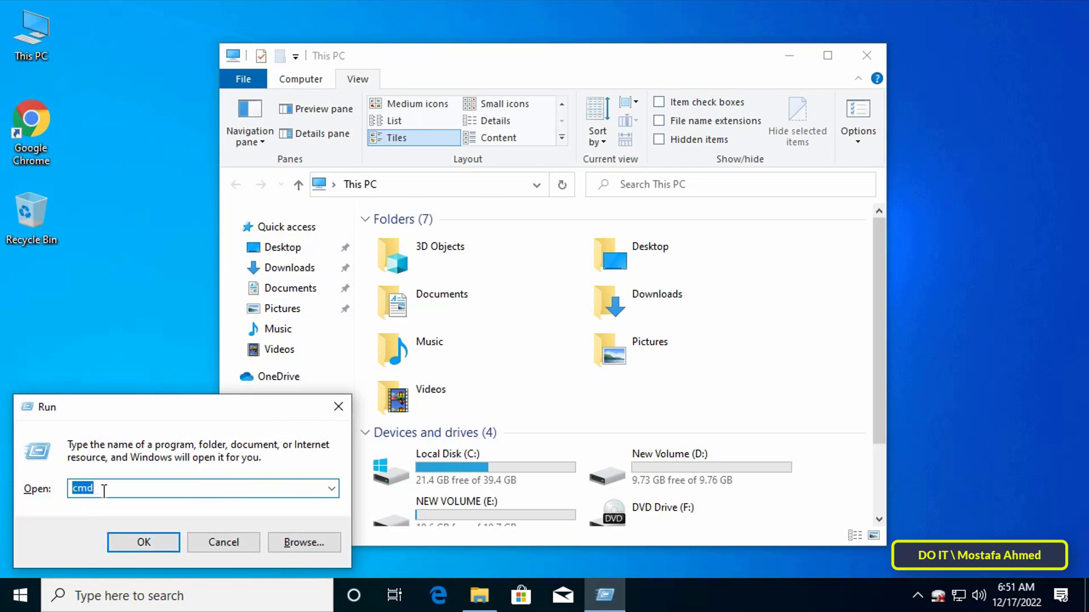
key("Escape")
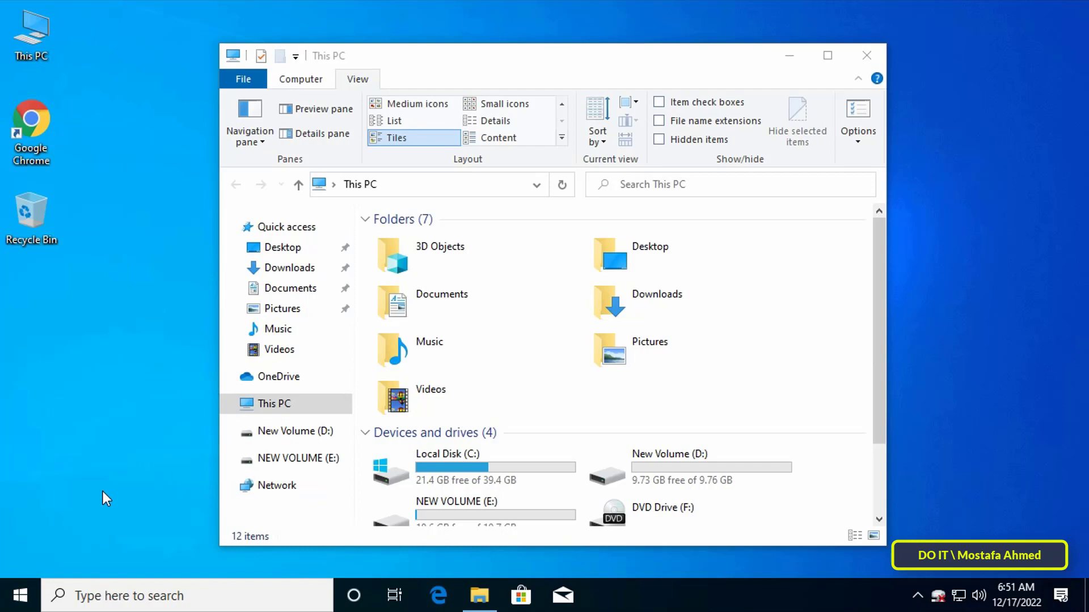
type("gp")
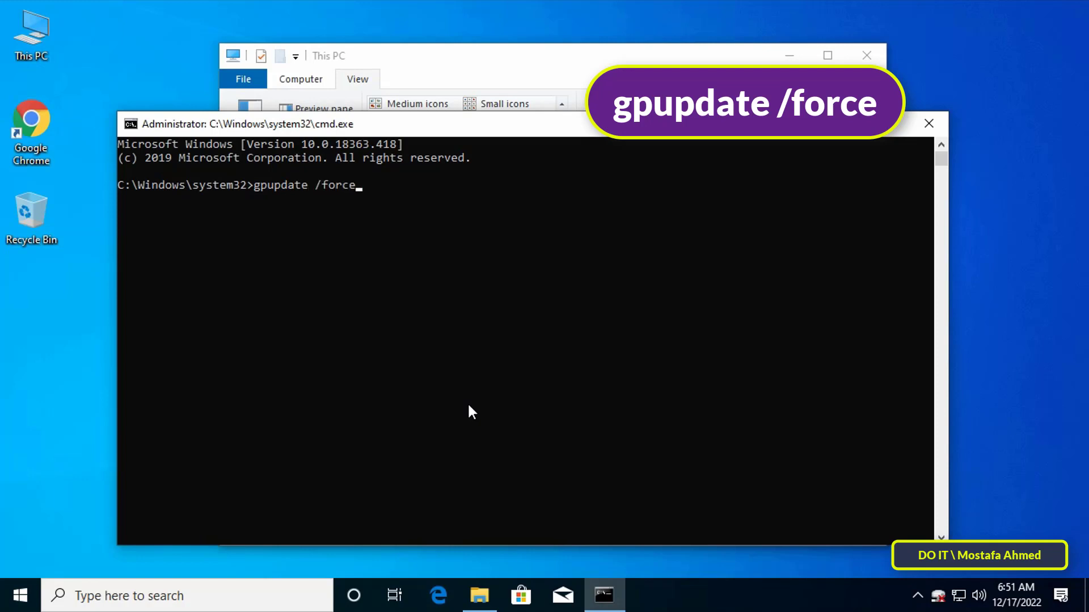
type("update /force")
key("Return")
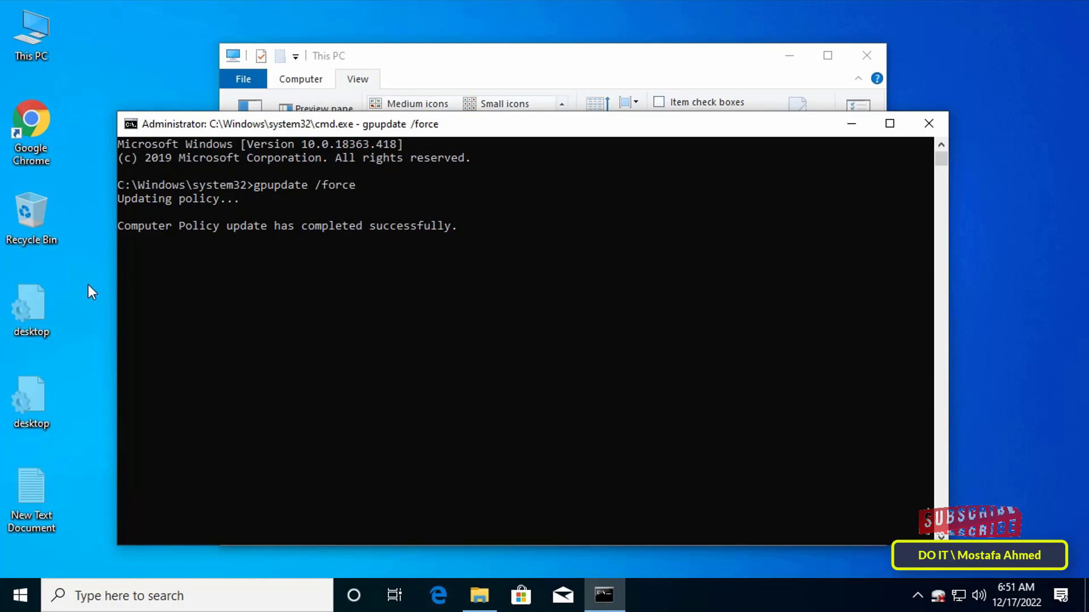
- Select the now-visible hidden desktop files, then reopen This PC's folder and search options
left_click_drag(87, 285, 5, 535)
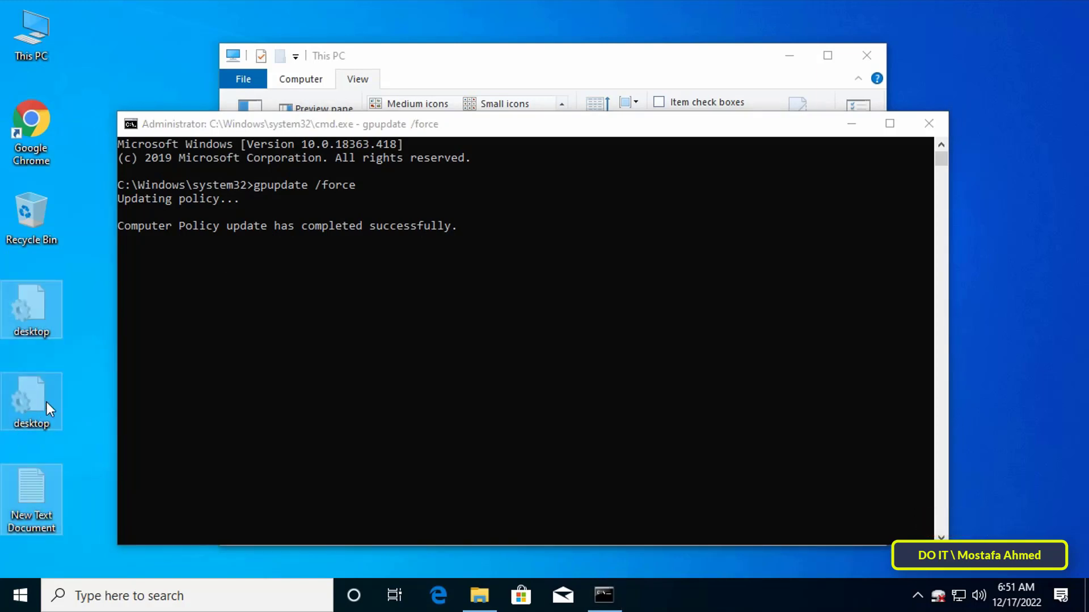
double_click(32, 35)
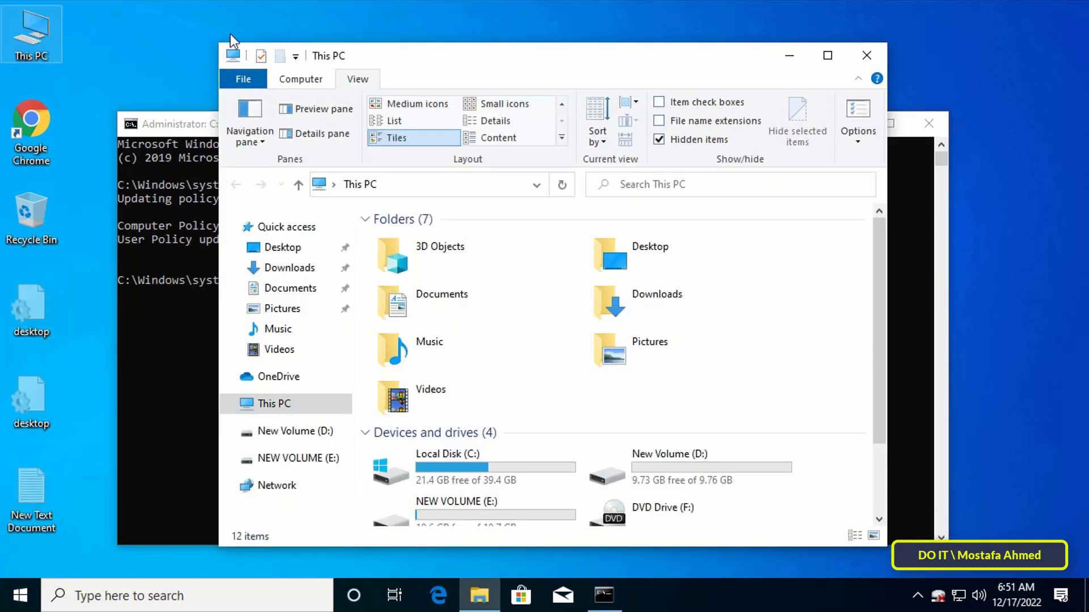
left_click(853, 142)
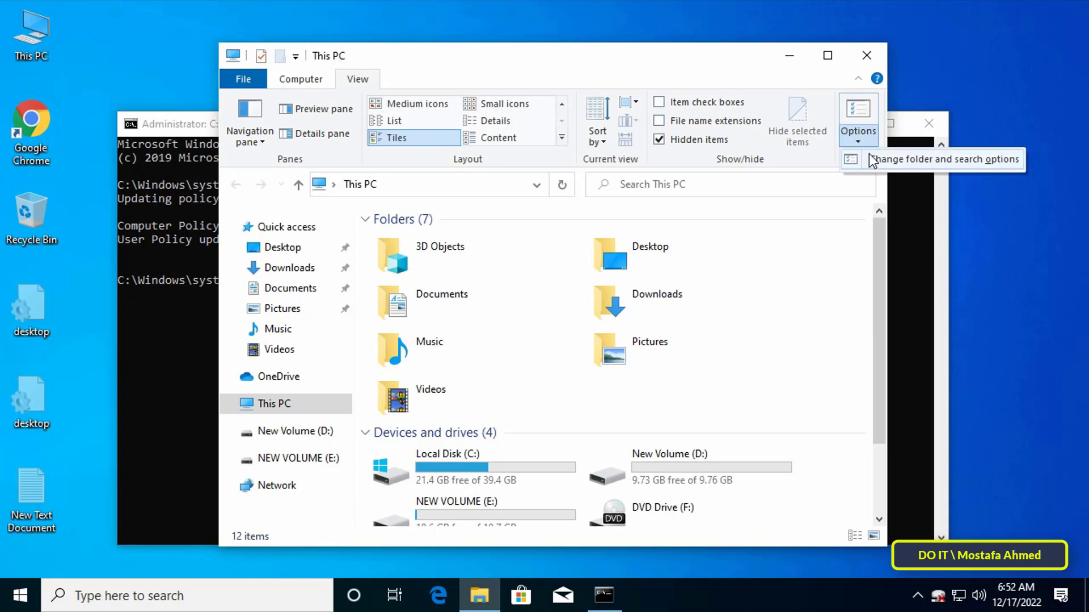
left_click(857, 159)
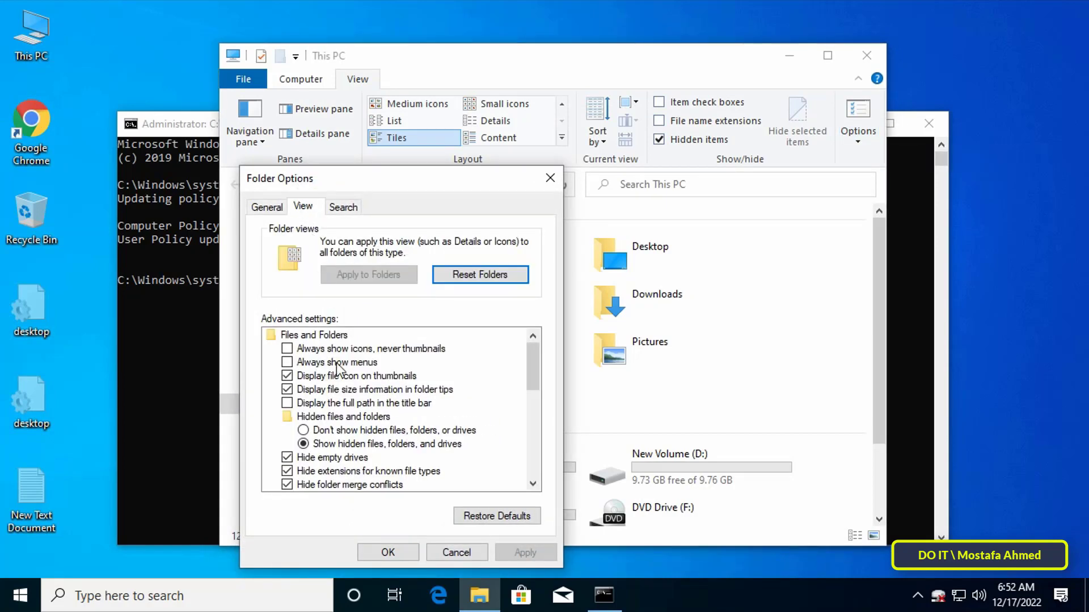